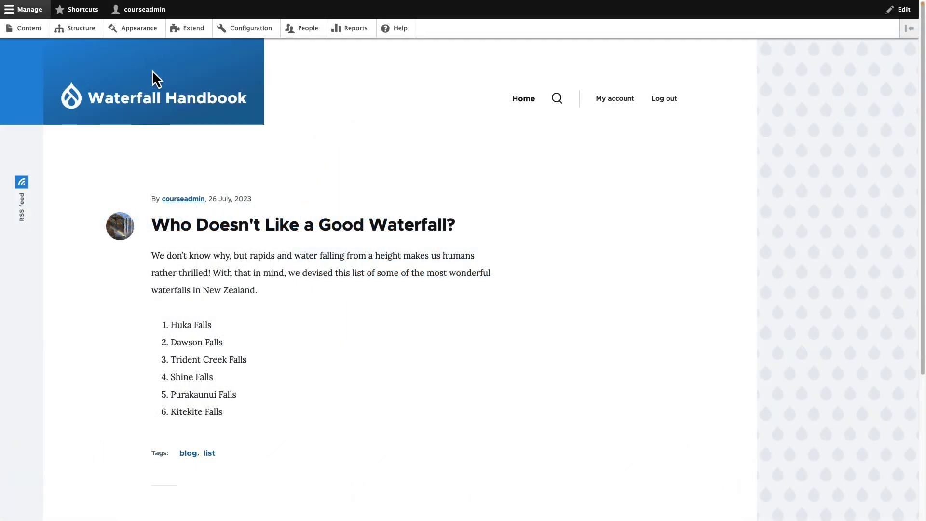
Step: On the Appearance page, choose Olivero as the administration theme
click(144, 28)
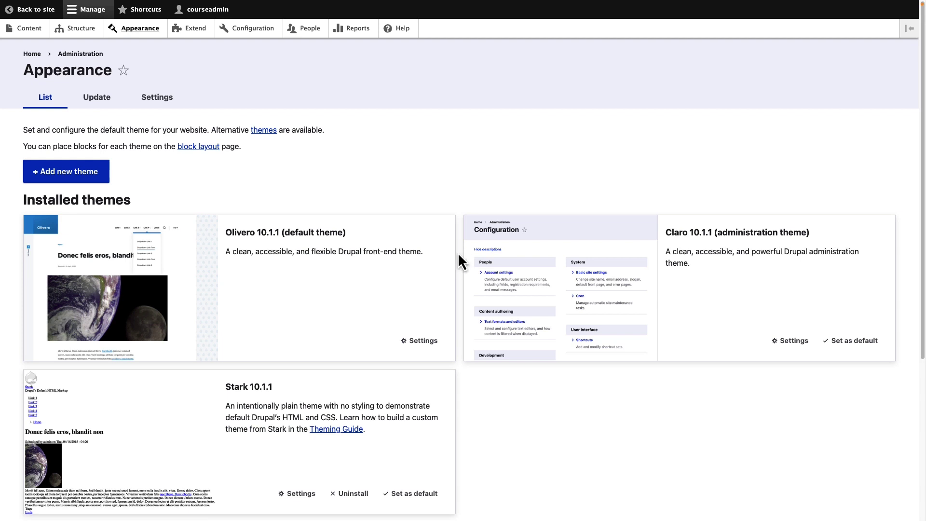
scroll(553, 363, down, 3)
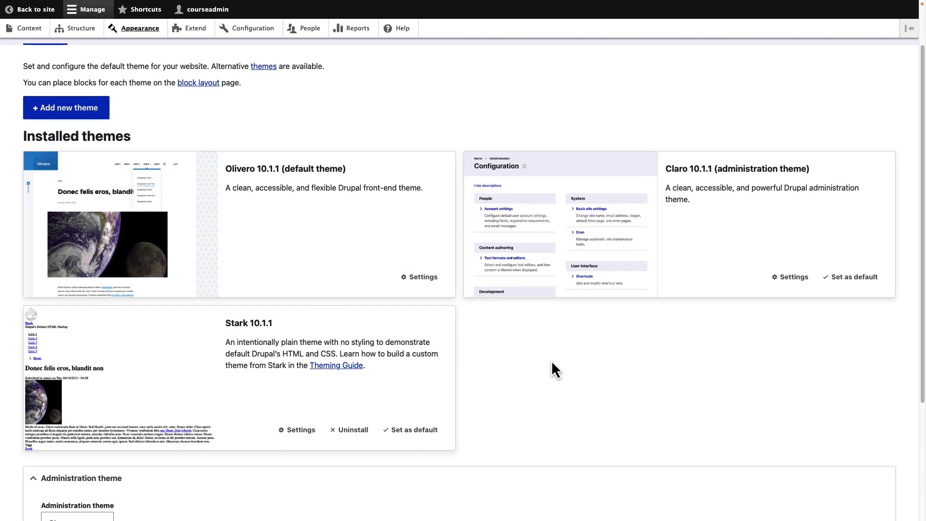
scroll(550, 362, down, 2)
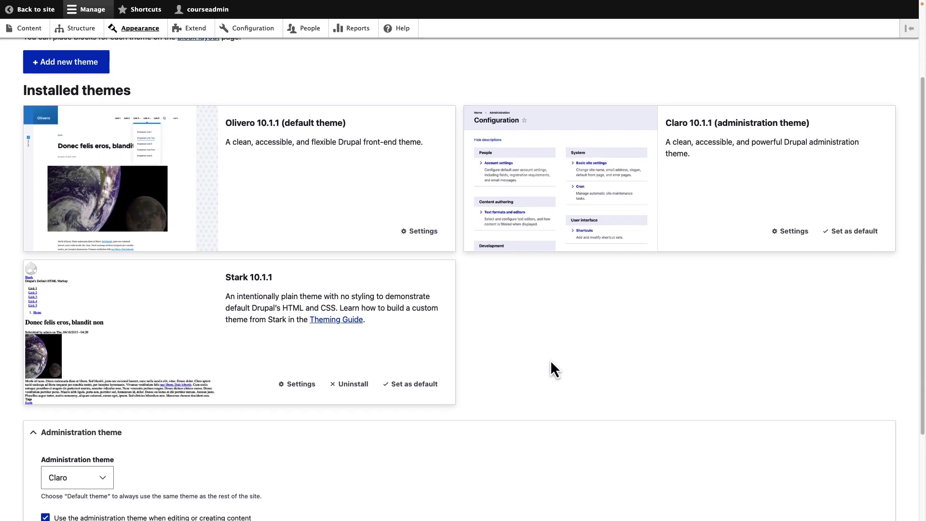
scroll(554, 370, down, 3)
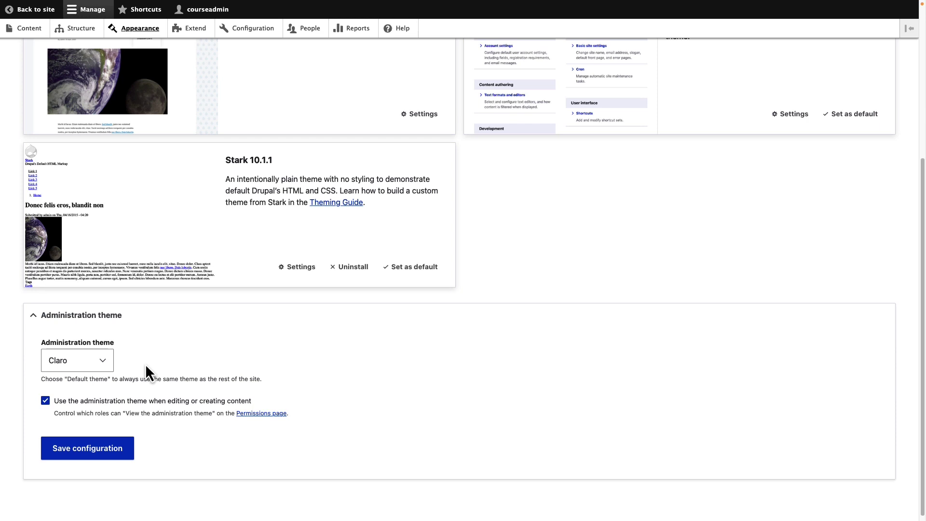
click(74, 366)
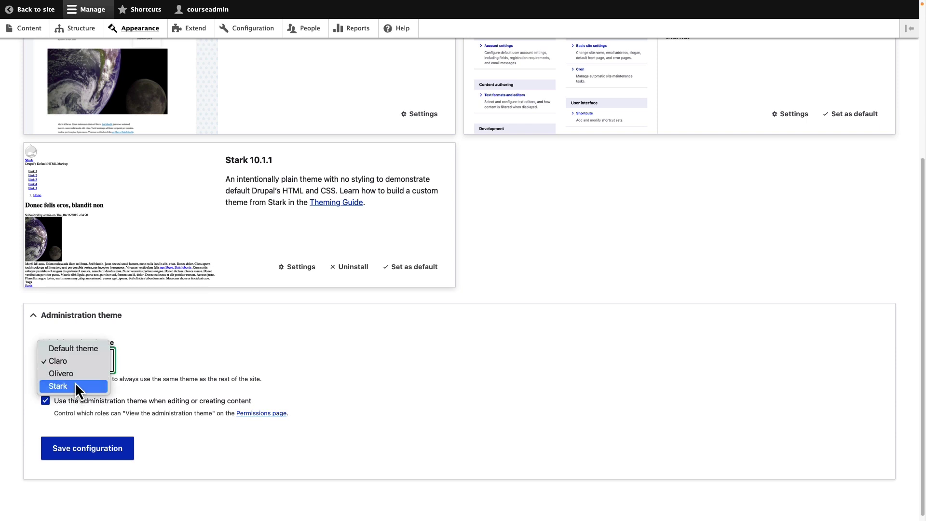
click(74, 375)
Step: Save the administration theme change and go to Olivero's theme settings
click(102, 450)
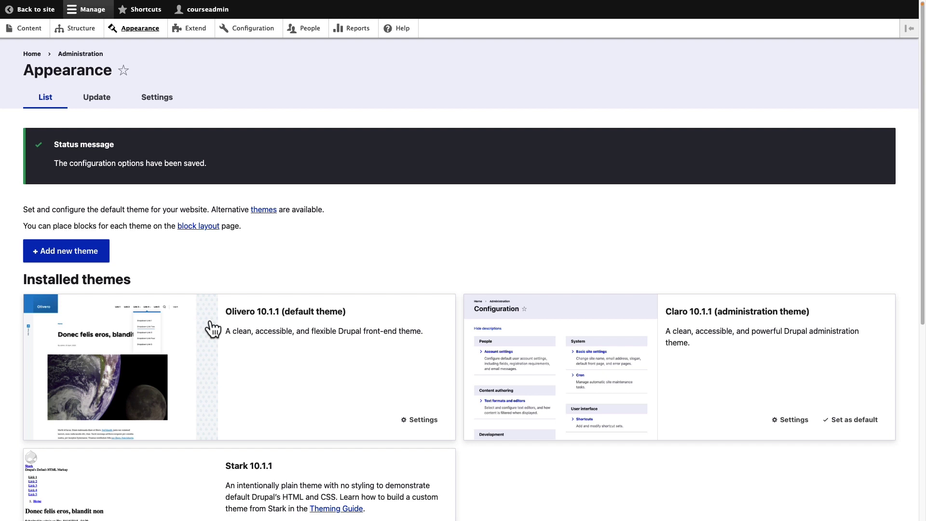
click(420, 419)
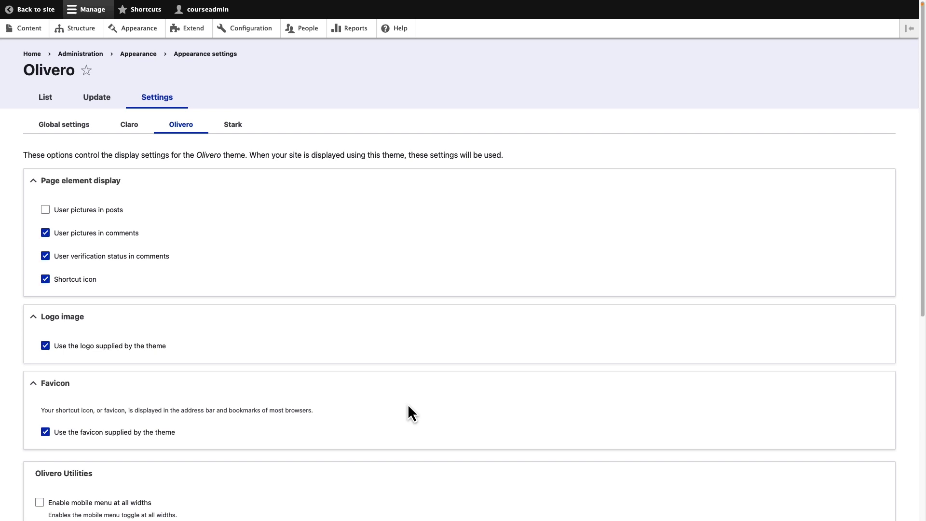
scroll(409, 413, down, 1)
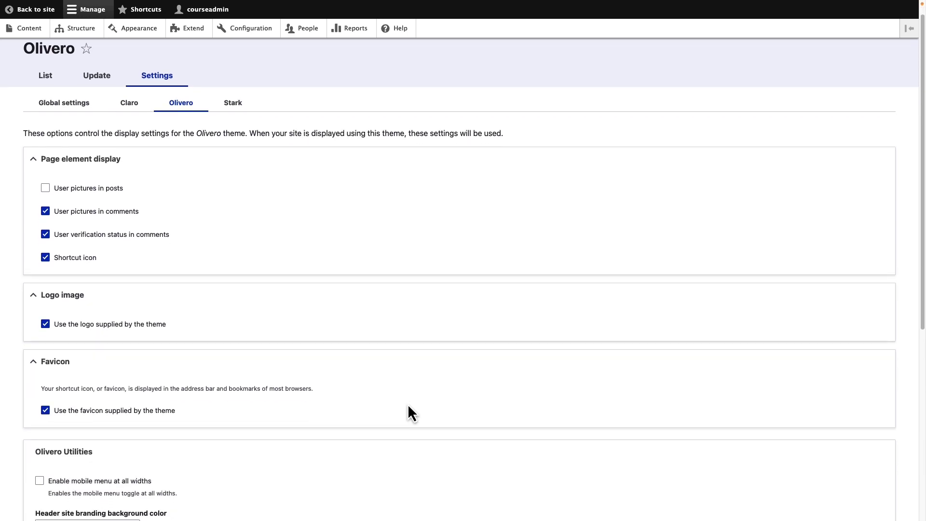
Step: Review Olivero's settings: Blue Lagoon (Default) color scheme with primary base color #1b9ae4
scroll(408, 405, down, 1)
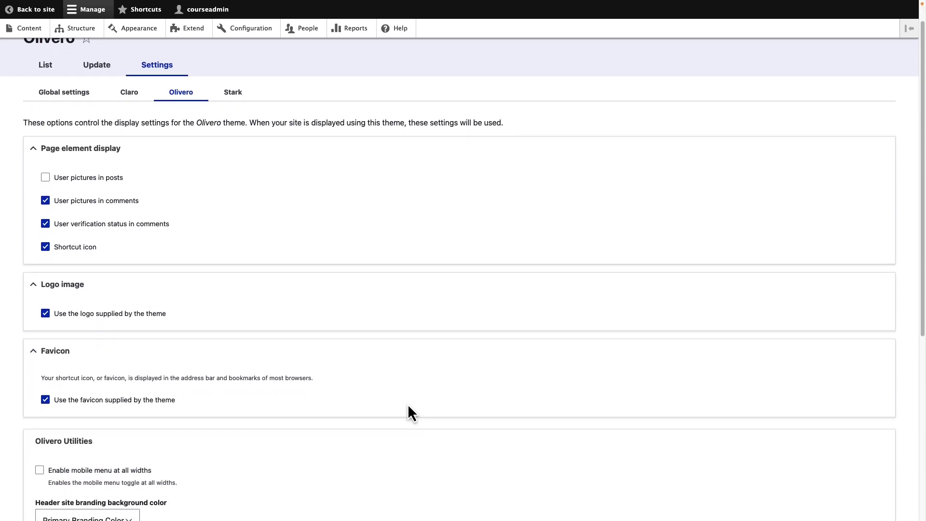
scroll(408, 405, down, 1)
scroll(408, 405, down, 2)
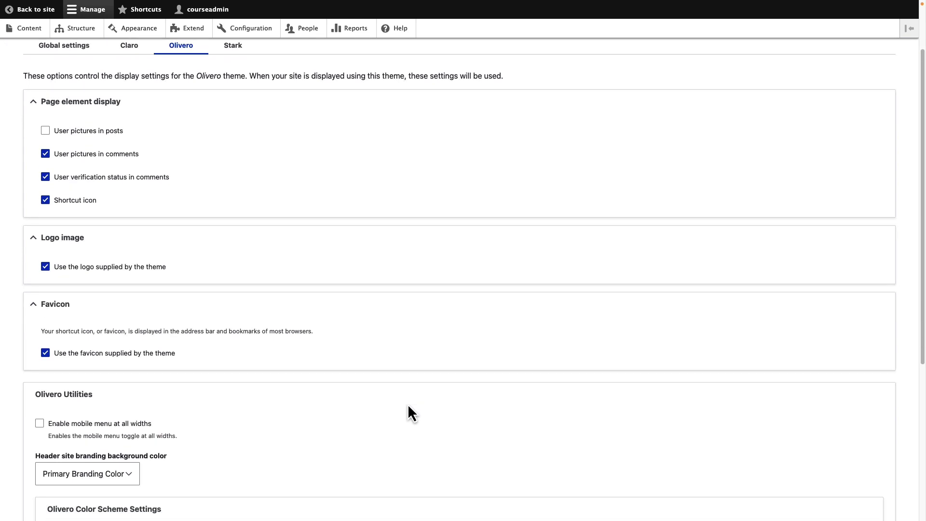
scroll(408, 405, down, 2)
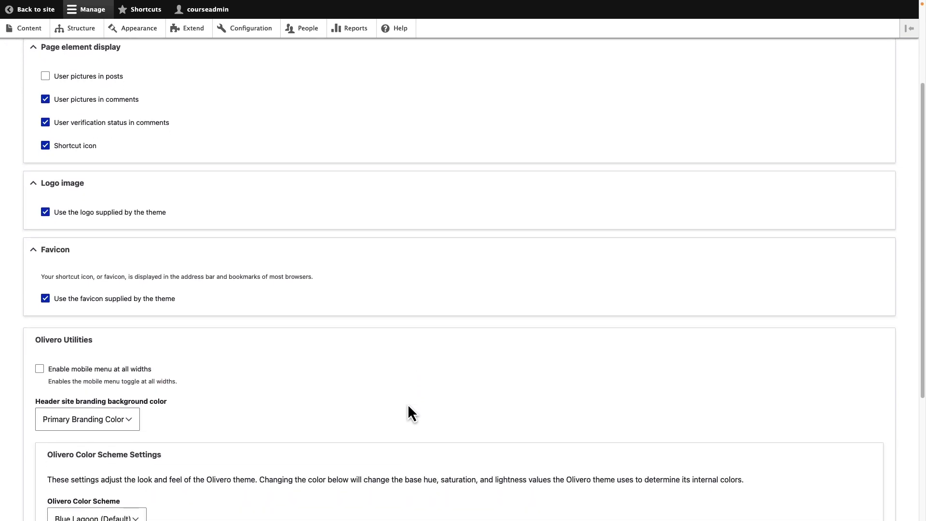
scroll(408, 405, down, 2)
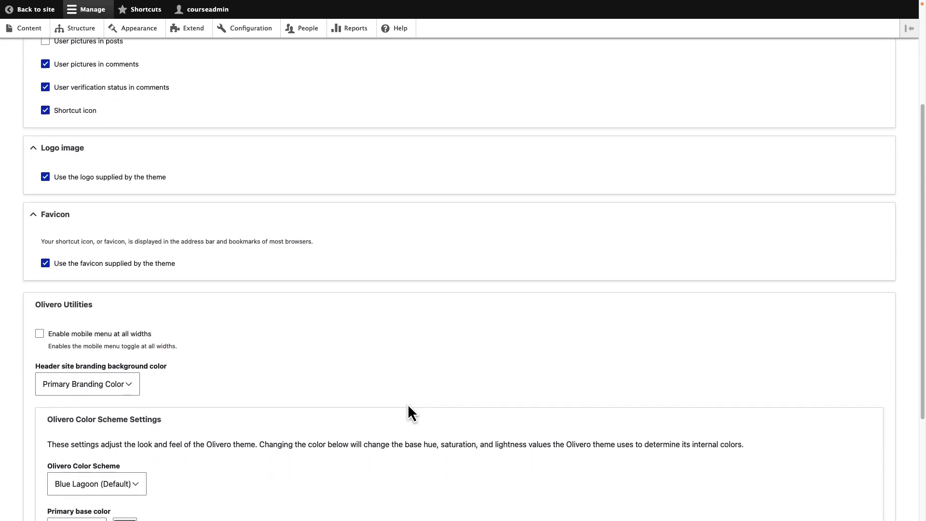
scroll(408, 405, down, 2)
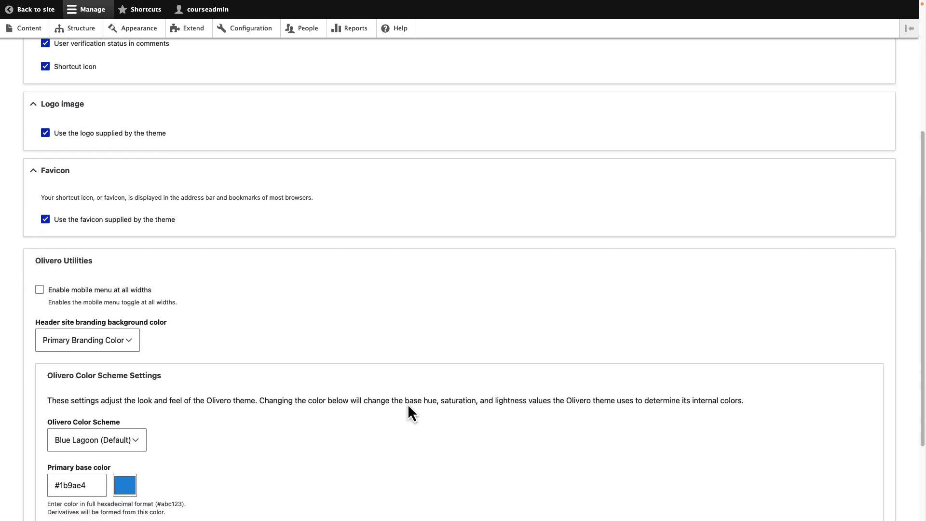
scroll(408, 405, down, 1)
scroll(407, 403, down, 5)
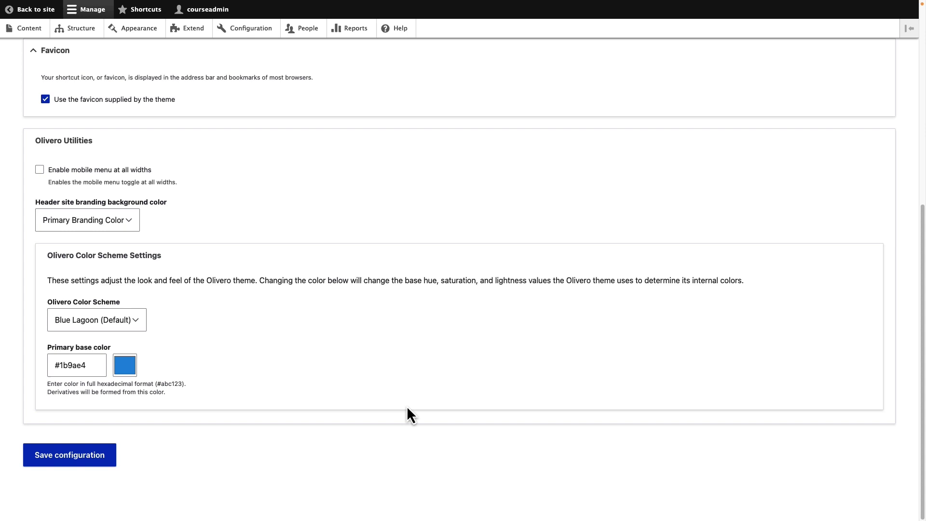
scroll(407, 407, up, 14)
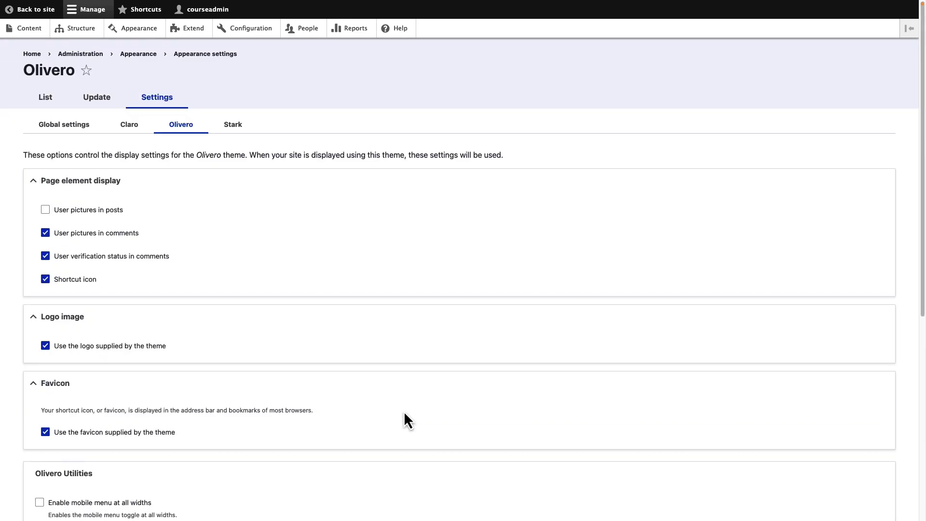
Step: In Global settings, turn off the theme-supplied logo, empty the custom logo path, and save
click(55, 128)
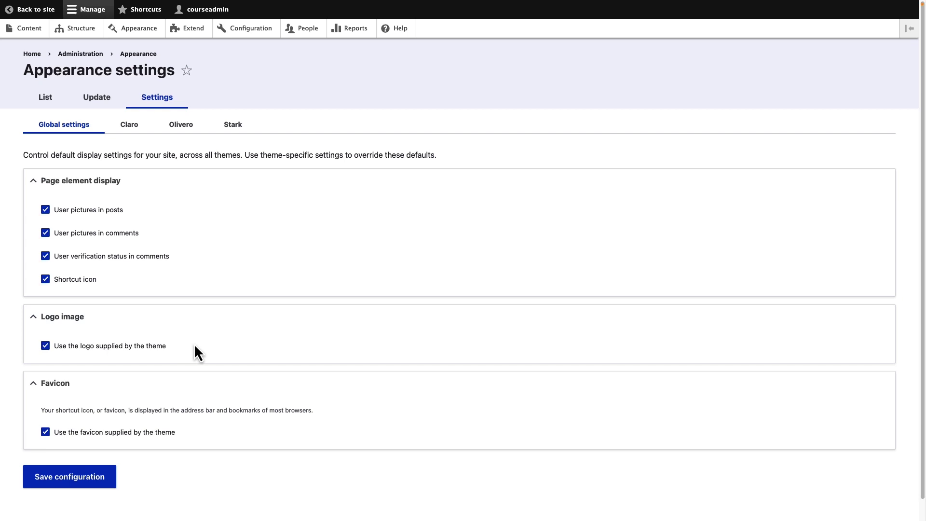
click(134, 354)
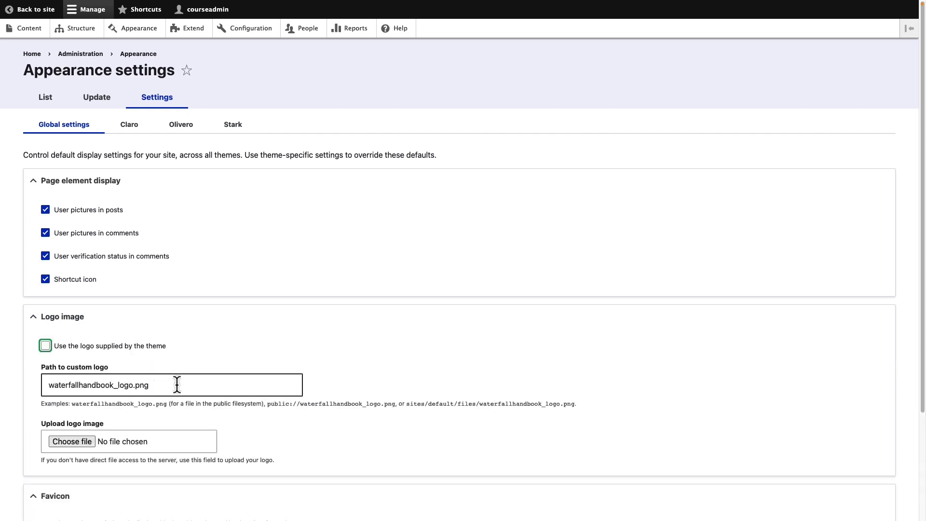
drag(178, 385, 33, 356)
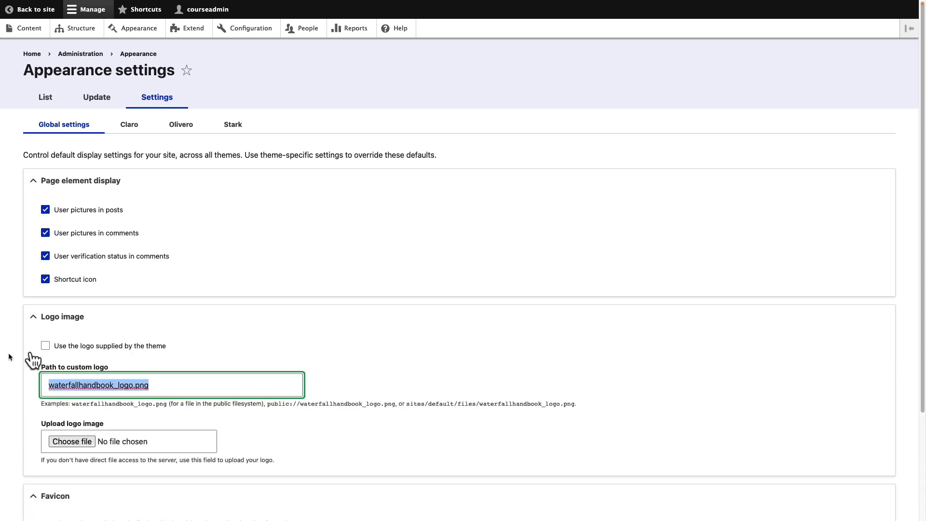
key(BackSpace)
click(402, 379)
scroll(362, 398, down, 3)
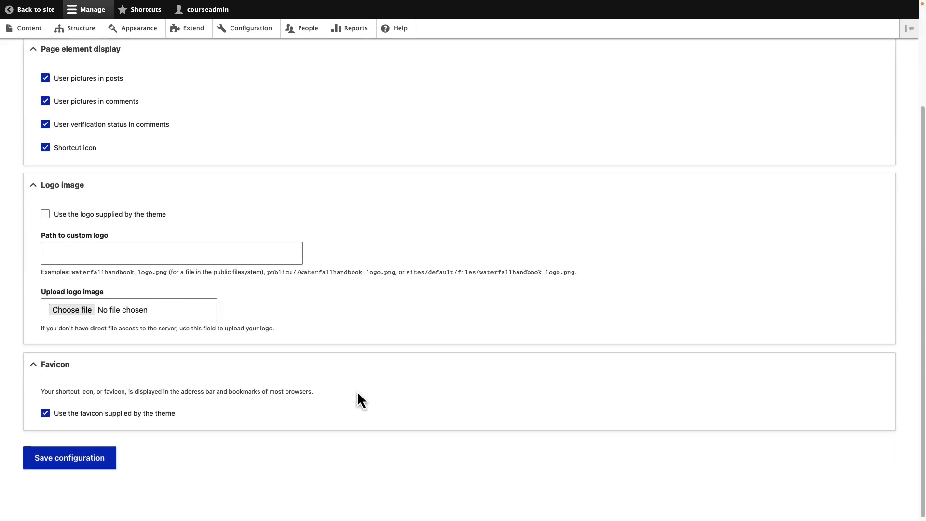
click(94, 460)
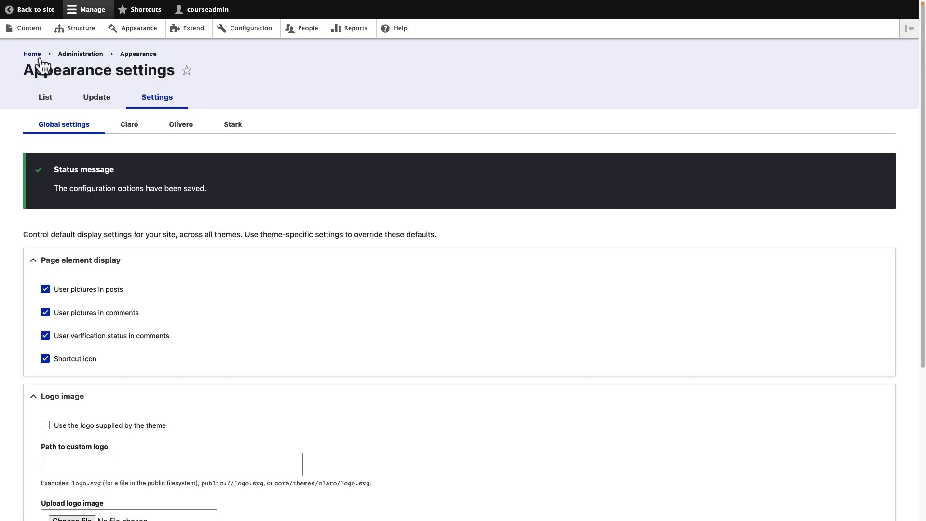
Step: Check the front page, then return to Olivero's theme settings
click(33, 55)
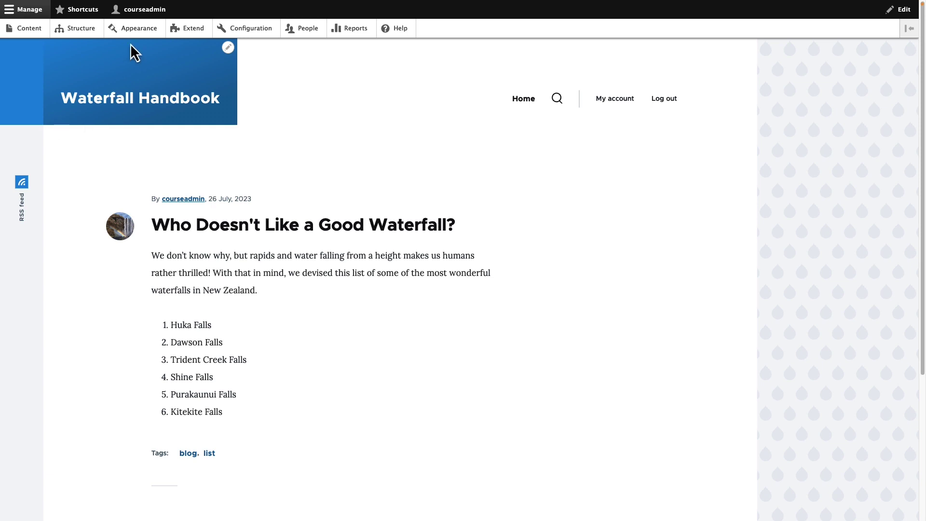
click(135, 30)
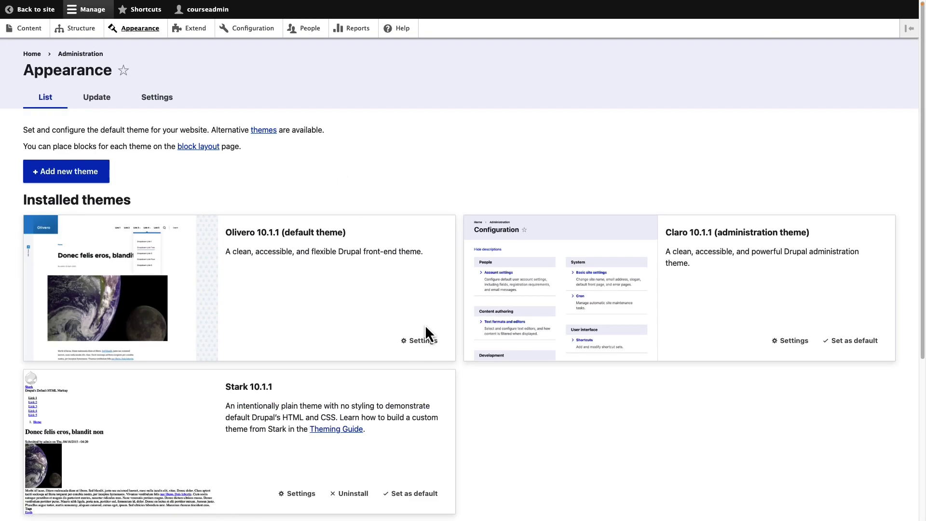
click(424, 342)
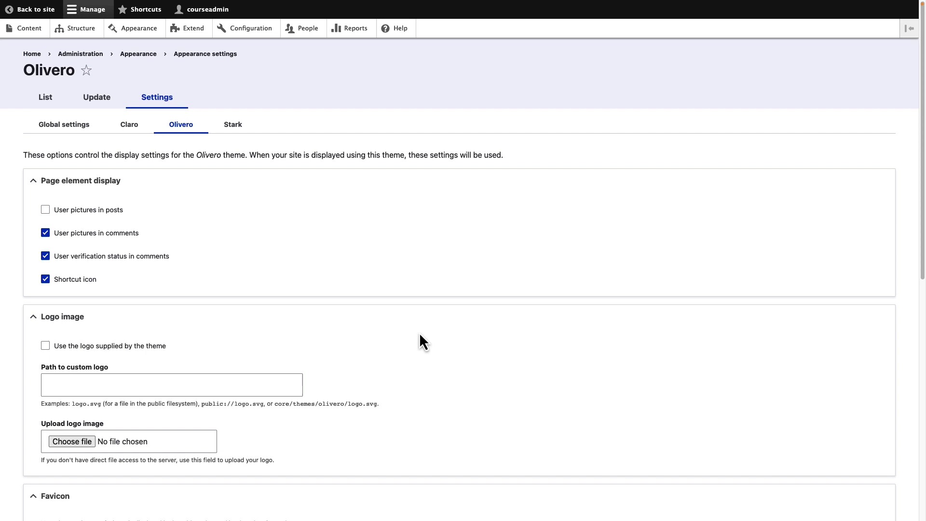
Step: Turn on Olivero's theme-supplied logo, save, and view the front page's default drop logo
click(128, 348)
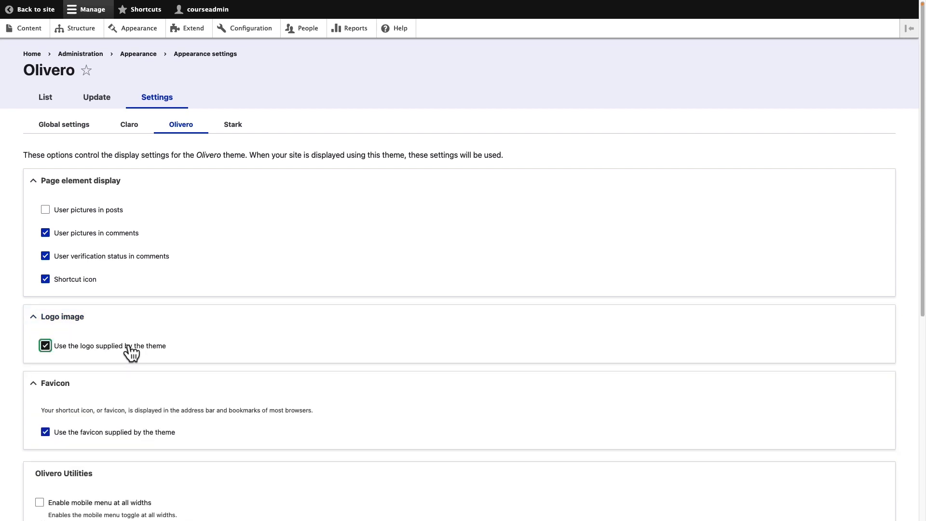
scroll(129, 350, down, 3)
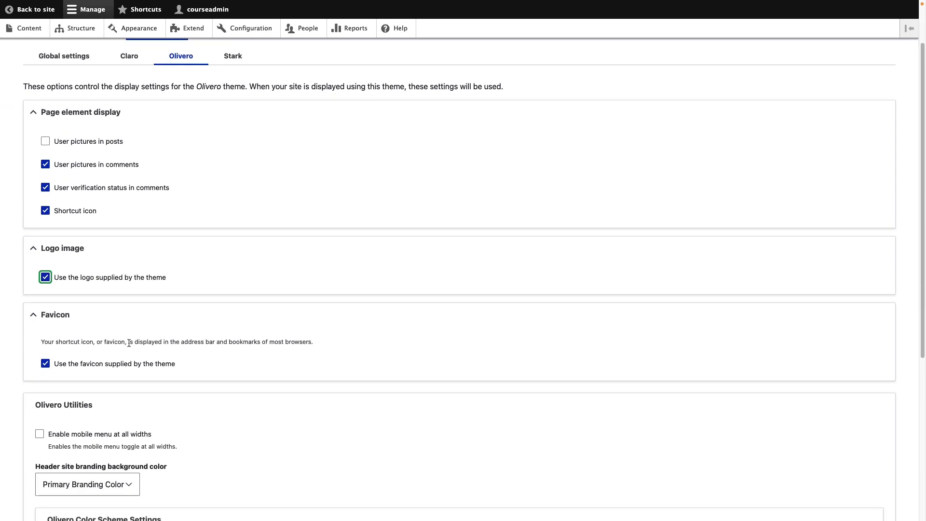
scroll(129, 343, down, 10)
click(87, 456)
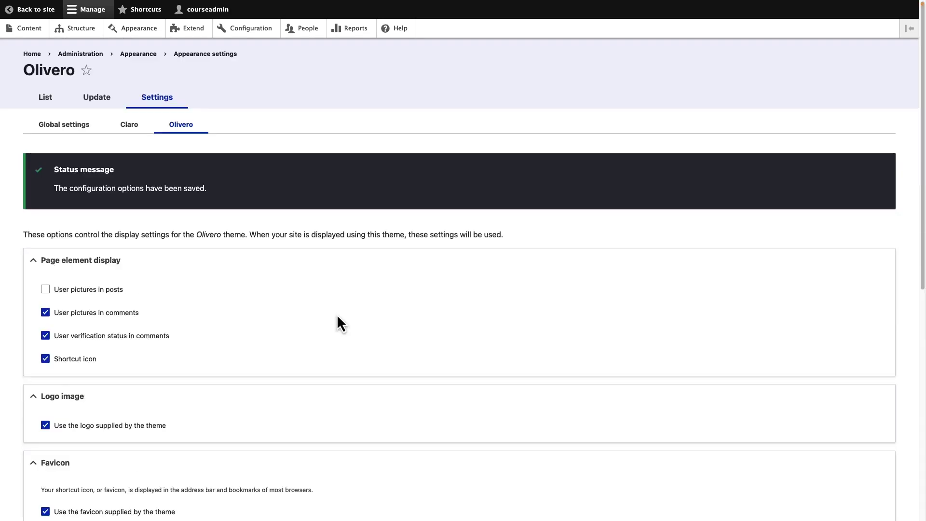
click(31, 56)
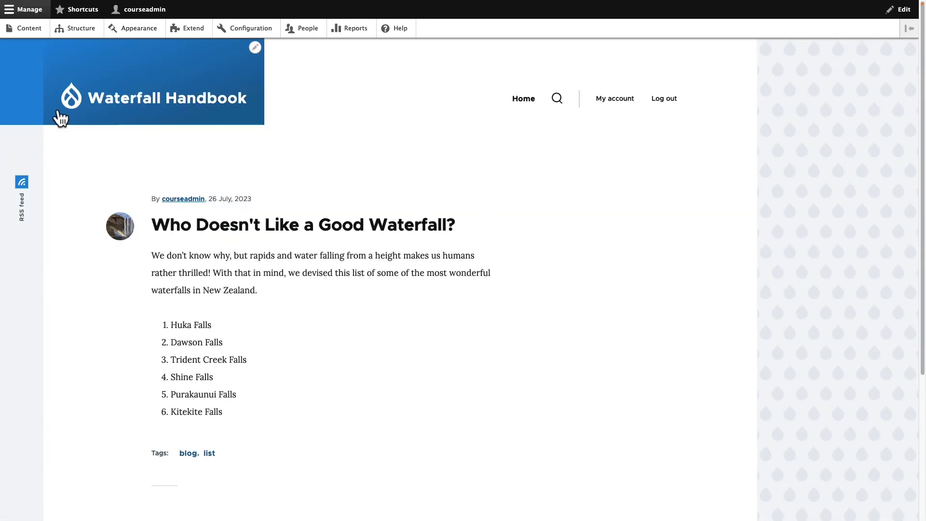
Step: Install Stark 10.1.1 as the default theme and view the unstyled front page
click(137, 30)
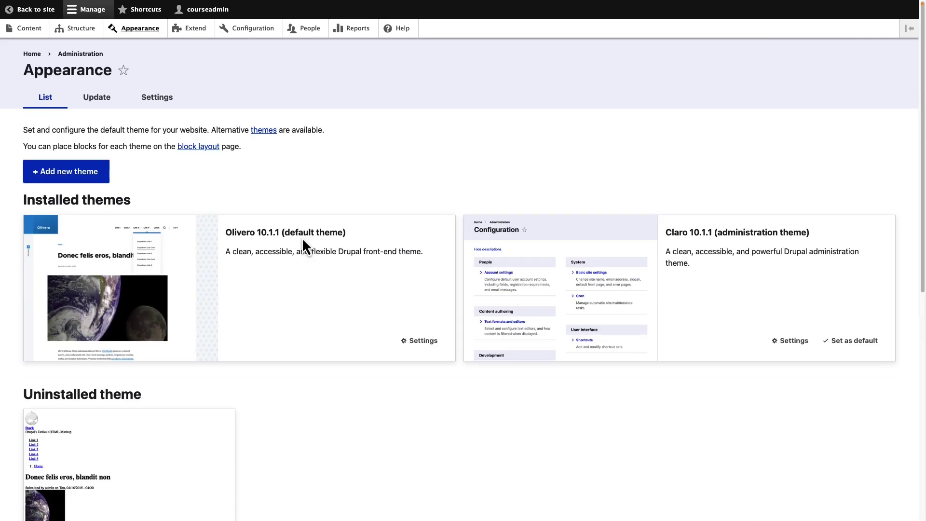
scroll(354, 321, down, 5)
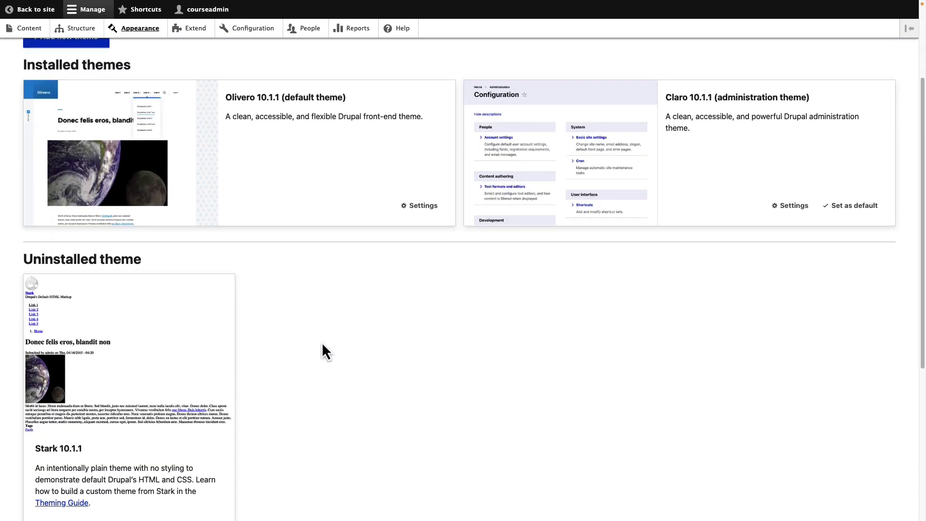
scroll(277, 343, down, 1)
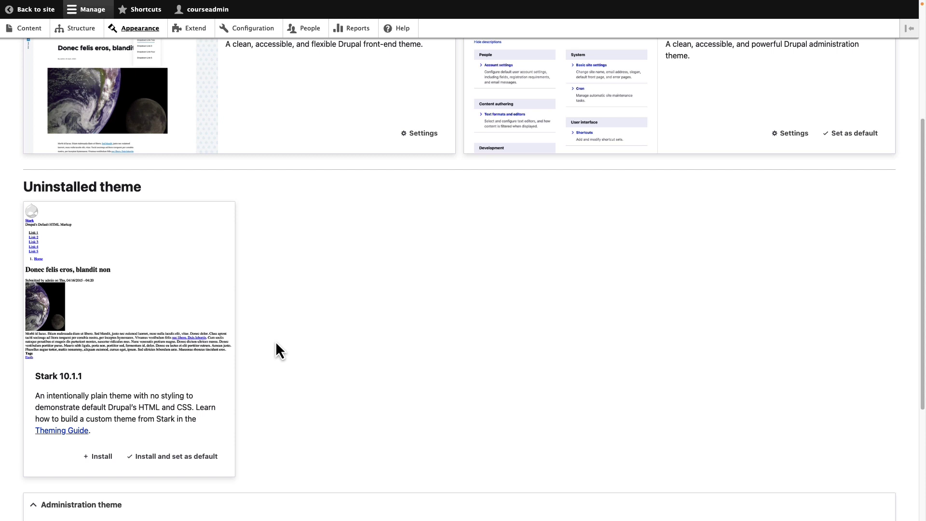
scroll(276, 351, down, 1)
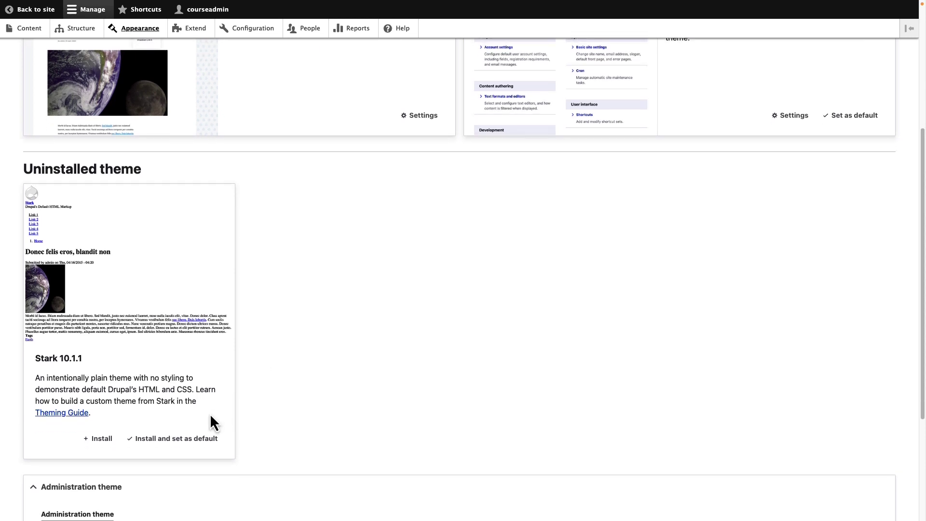
click(195, 440)
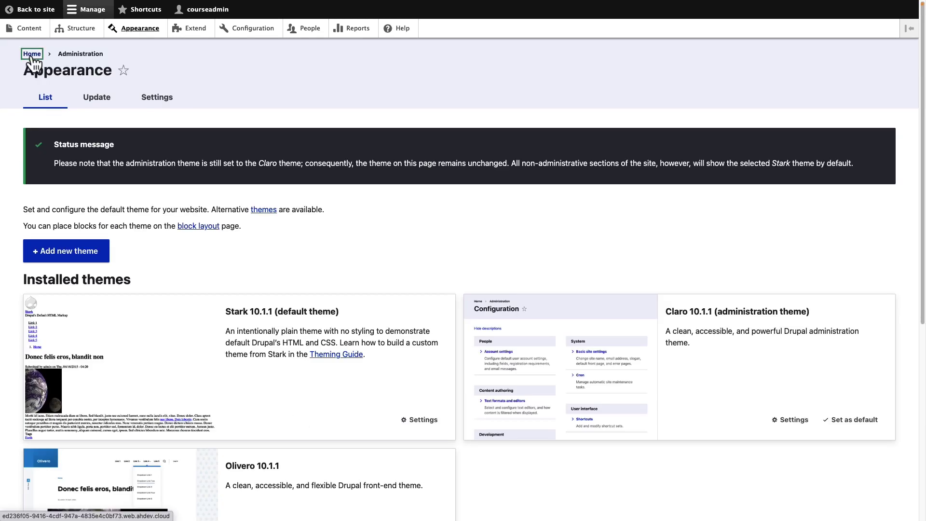
click(27, 49)
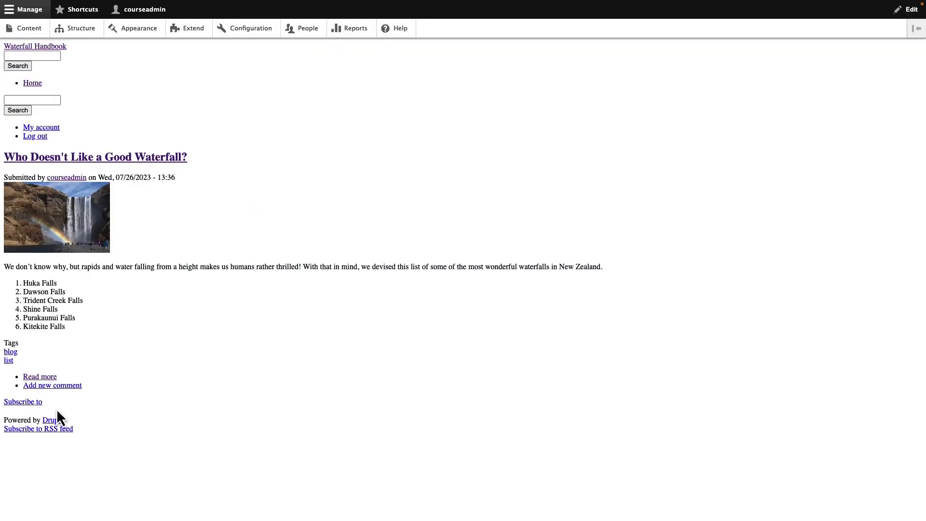
click(144, 43)
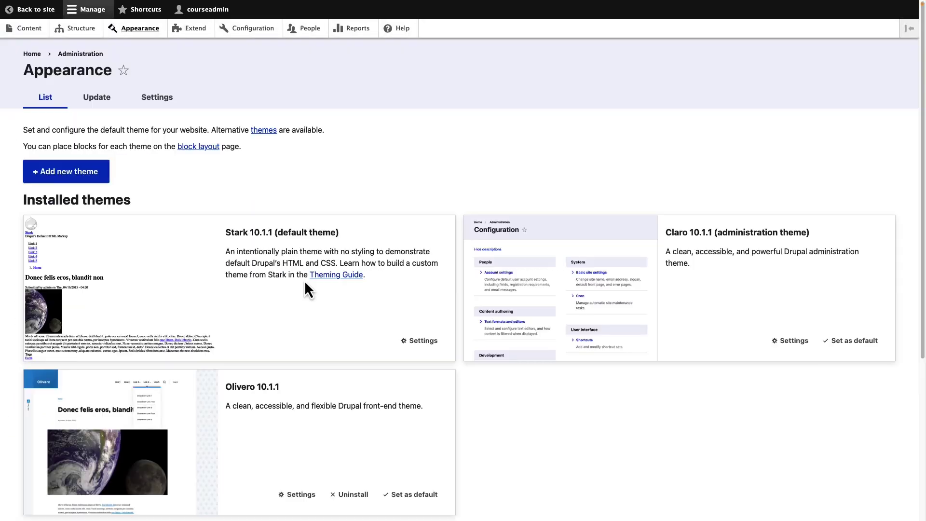
click(422, 343)
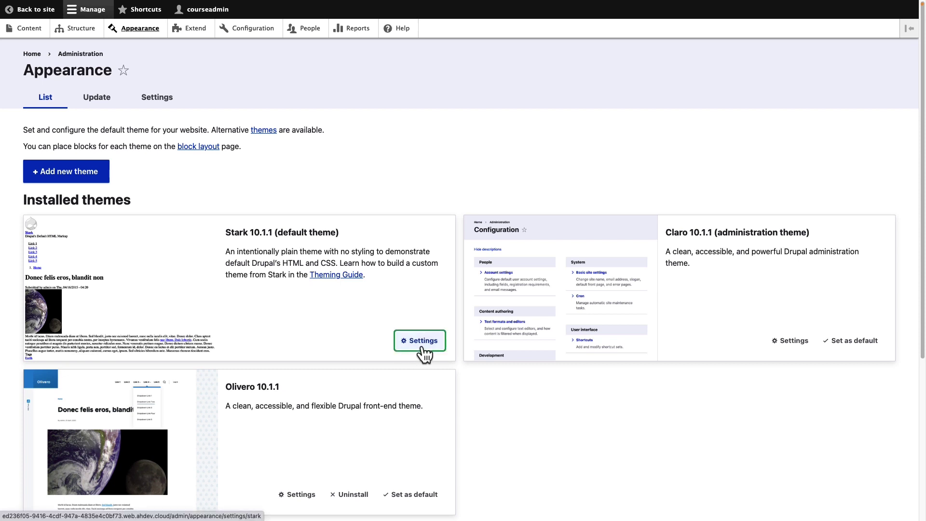
scroll(425, 355, down, 2)
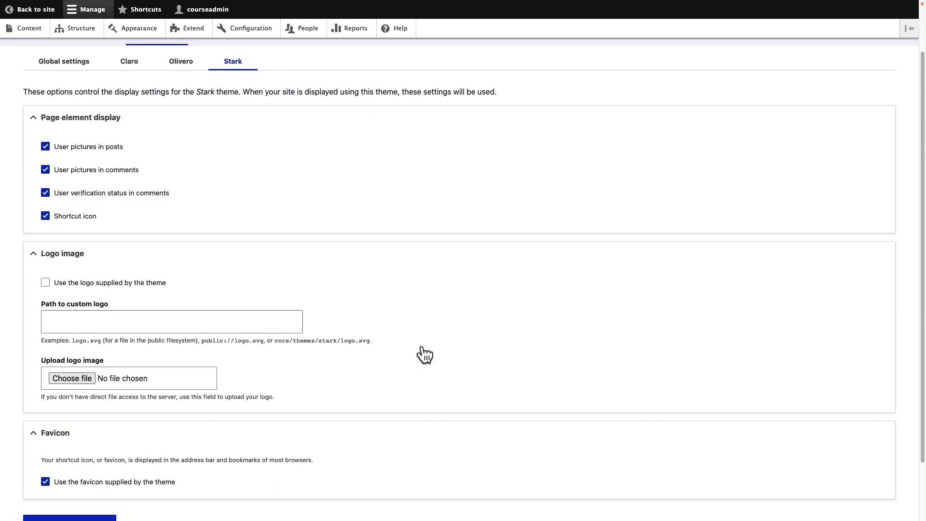
scroll(425, 355, down, 1)
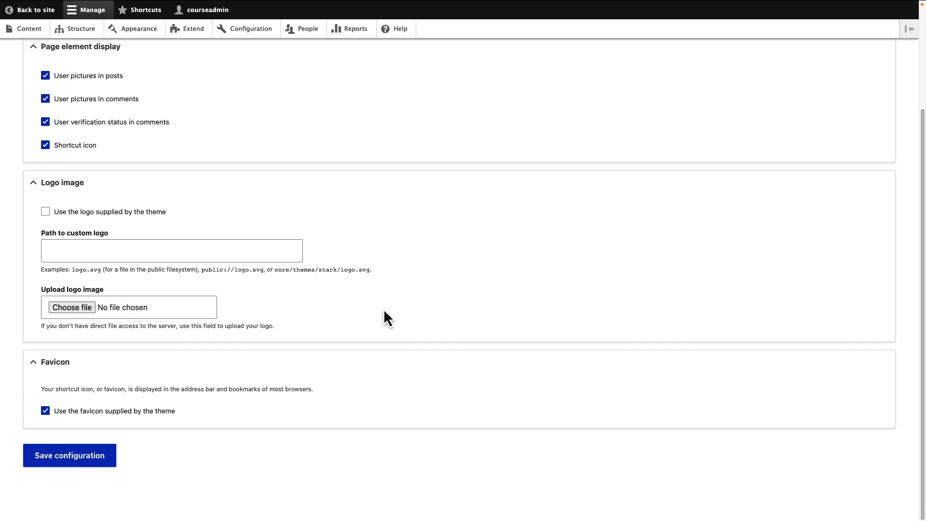
scroll(192, 285, up, 3)
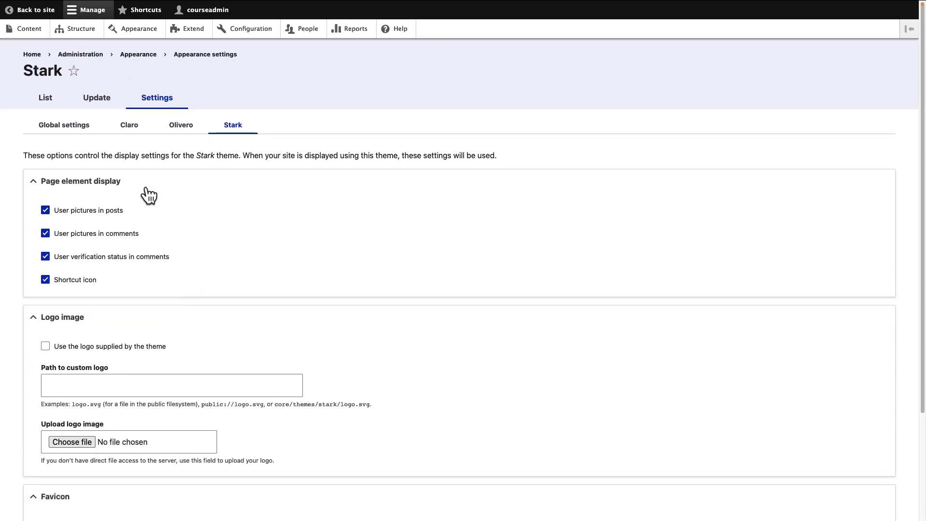
Step: Make Olivero the default theme again from the Appearance list
click(45, 97)
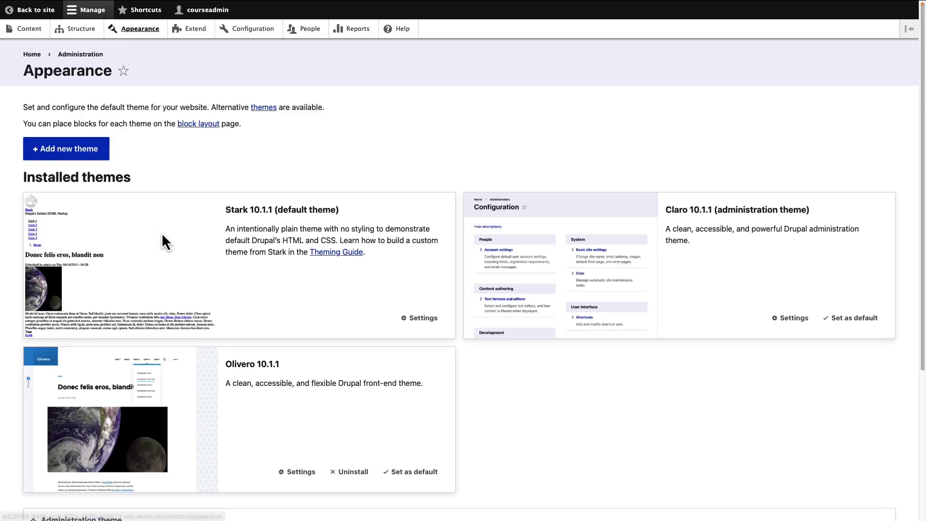
click(386, 472)
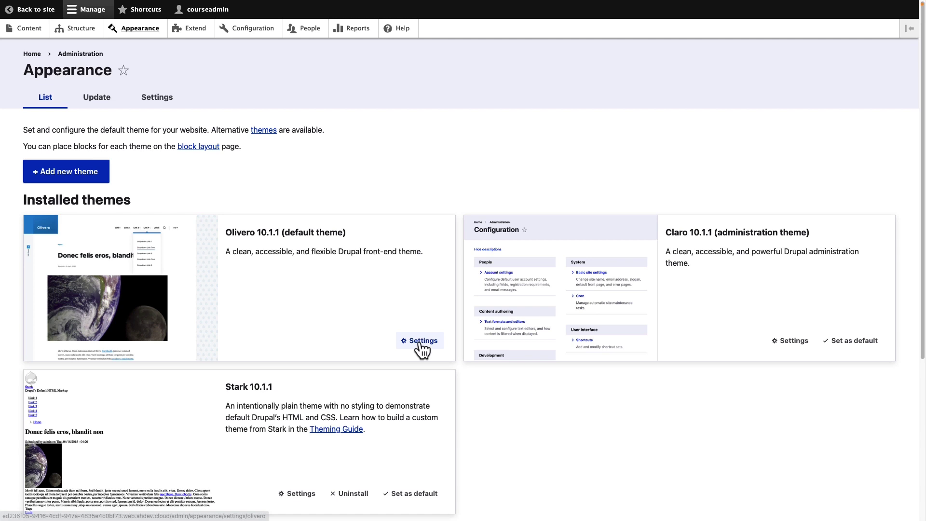
Step: In Olivero's settings, disable the theme-supplied logo, clear the custom logo path, and start a logo upload
click(419, 344)
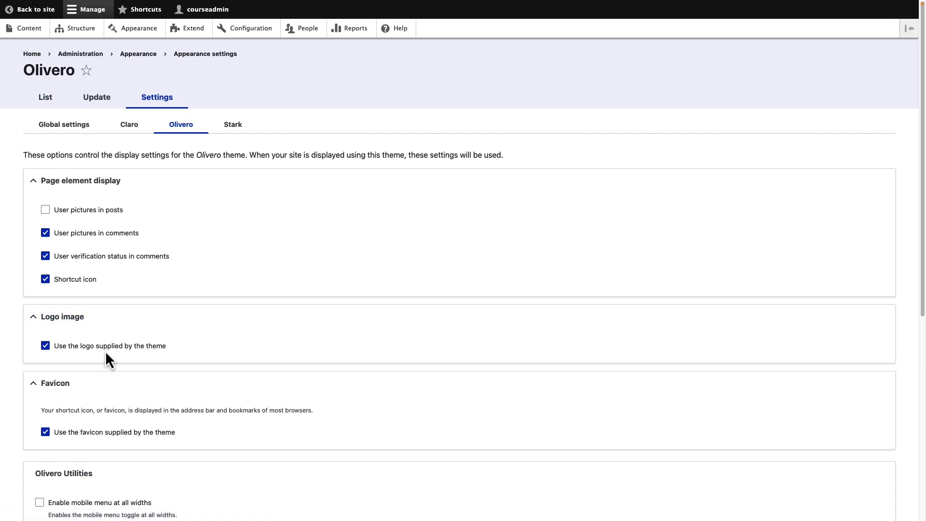
click(105, 350)
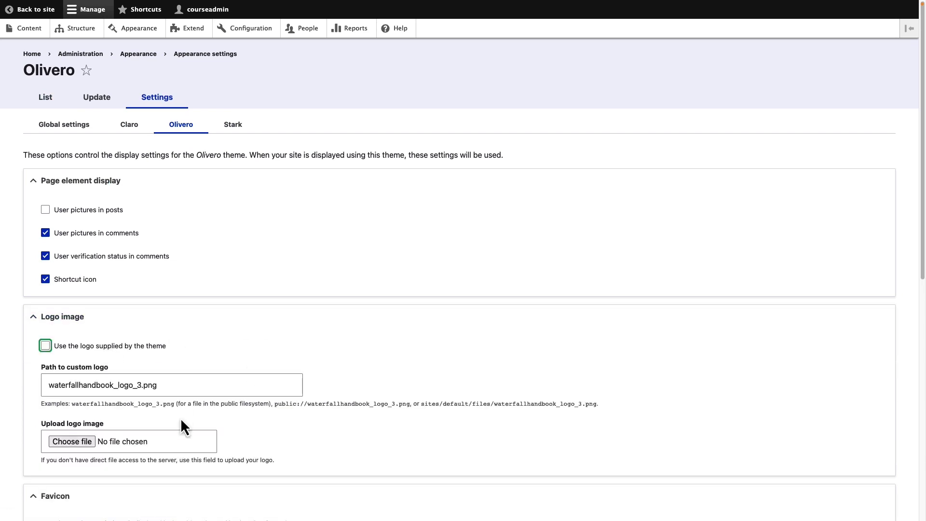
triple_click(186, 384)
key(BackSpace)
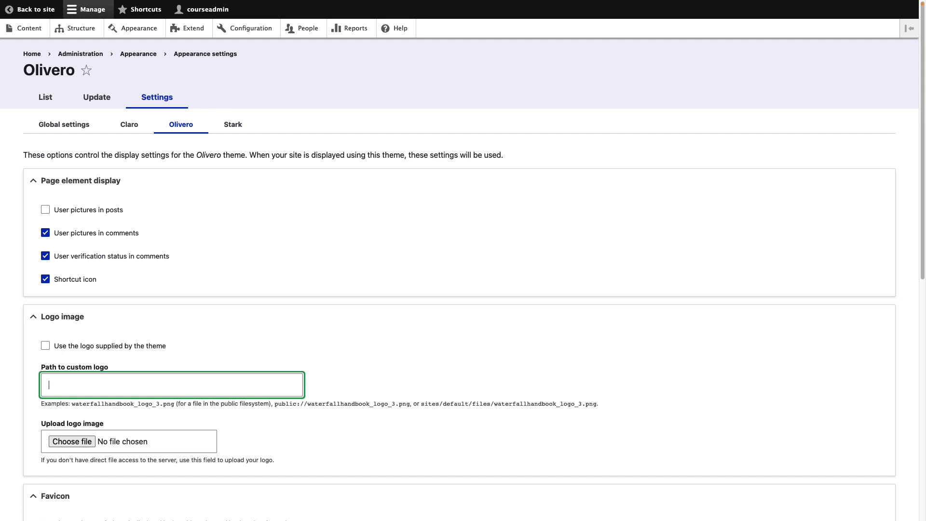
click(372, 370)
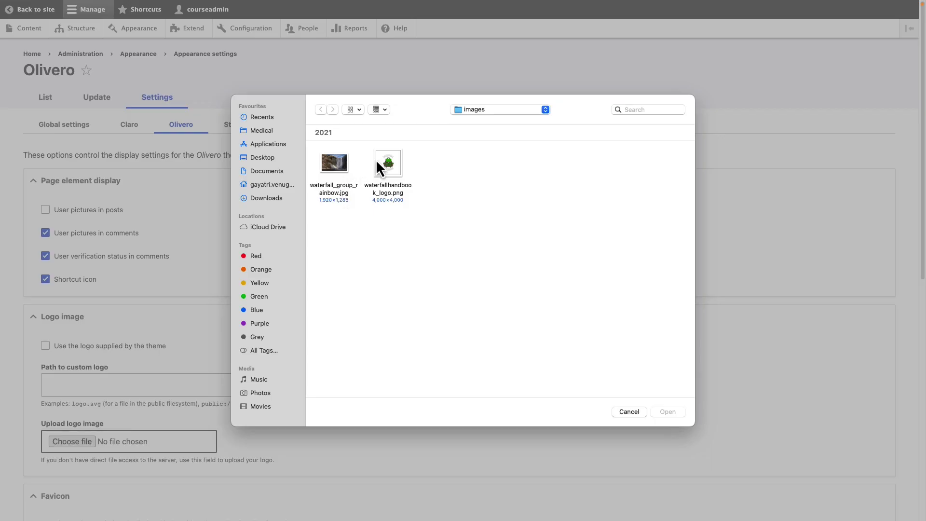
click(382, 163)
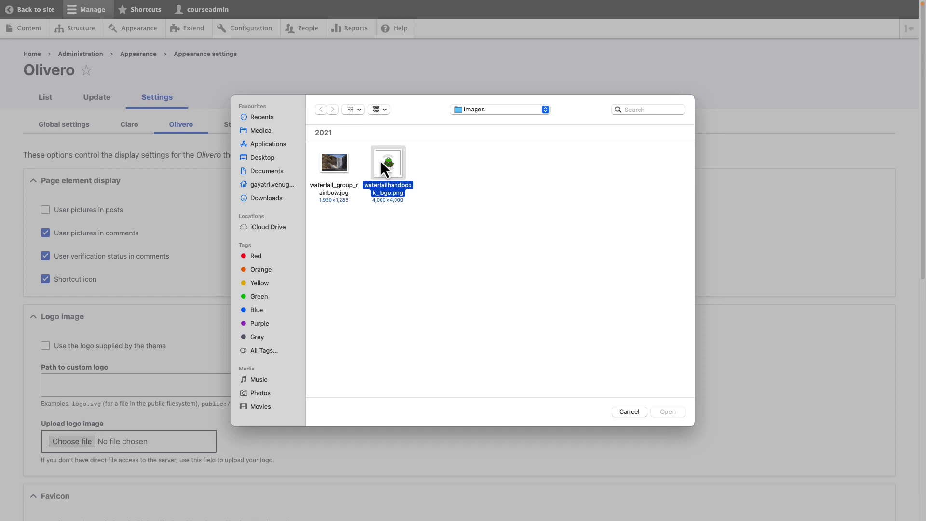
Step: Upload waterfallhandbook_logo.png as Olivero's logo and save the settings
double_click(382, 163)
scroll(184, 378, down, 7)
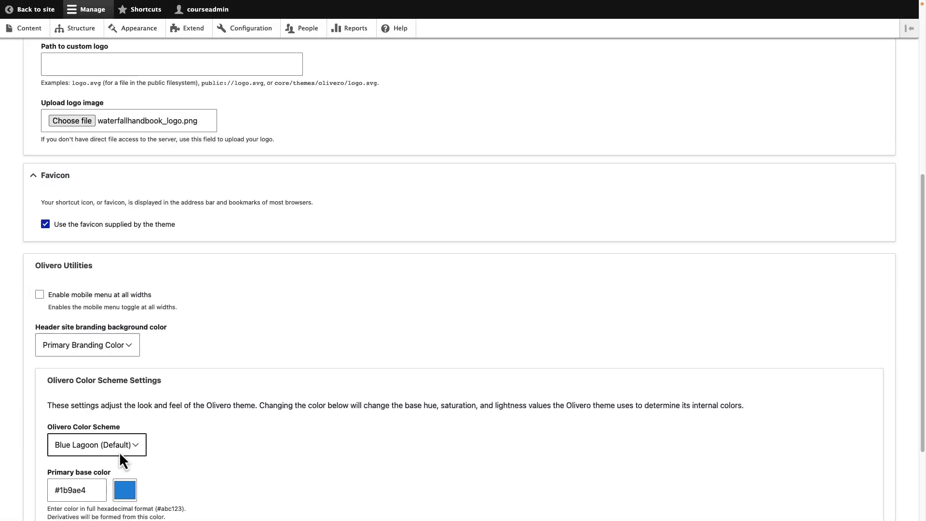
scroll(116, 463, down, 3)
click(96, 456)
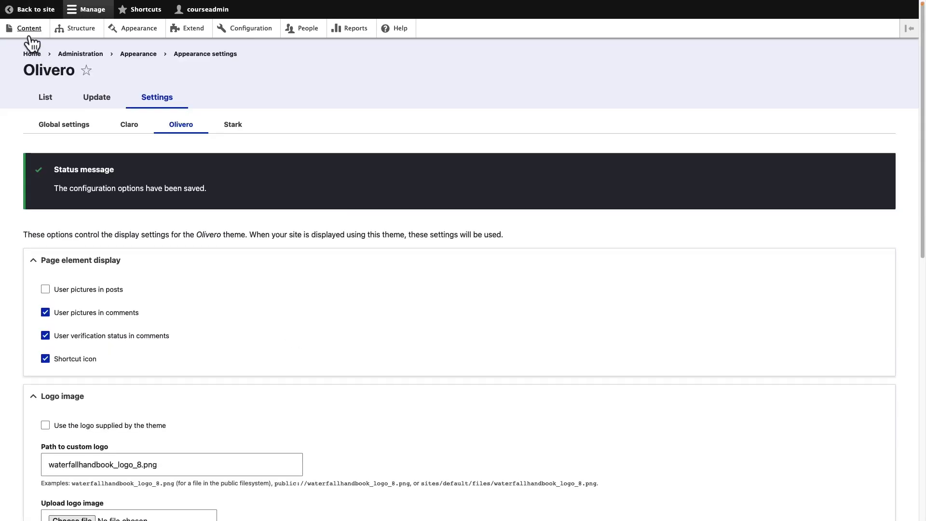
Step: View the Waterfall Handbook front page with the new green logo in the header
click(32, 54)
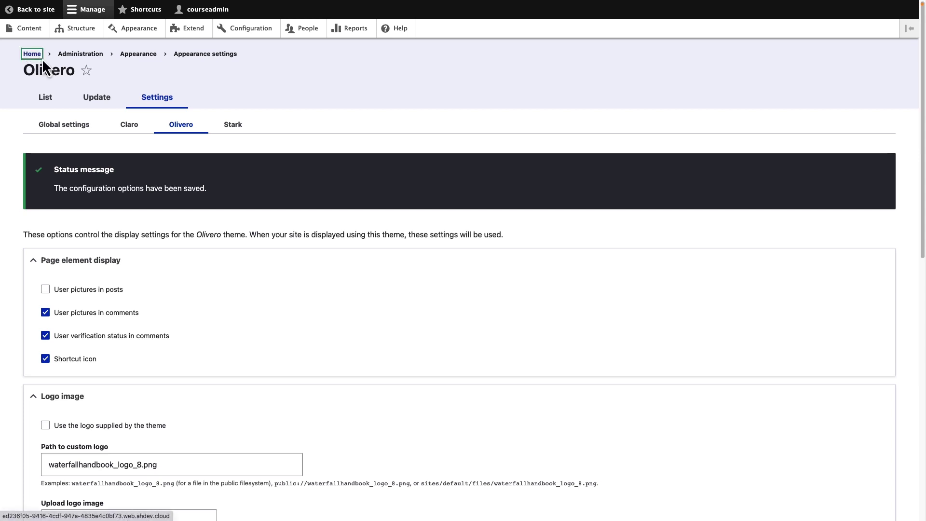